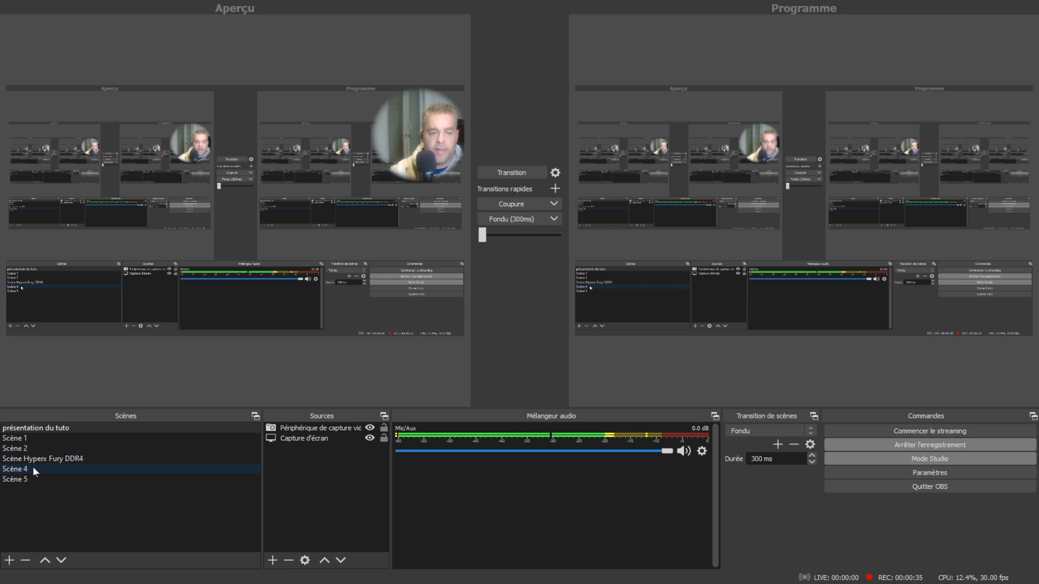
- Create a new image source in Scène 1 with the default name, leaving it set as visible
click(32, 439)
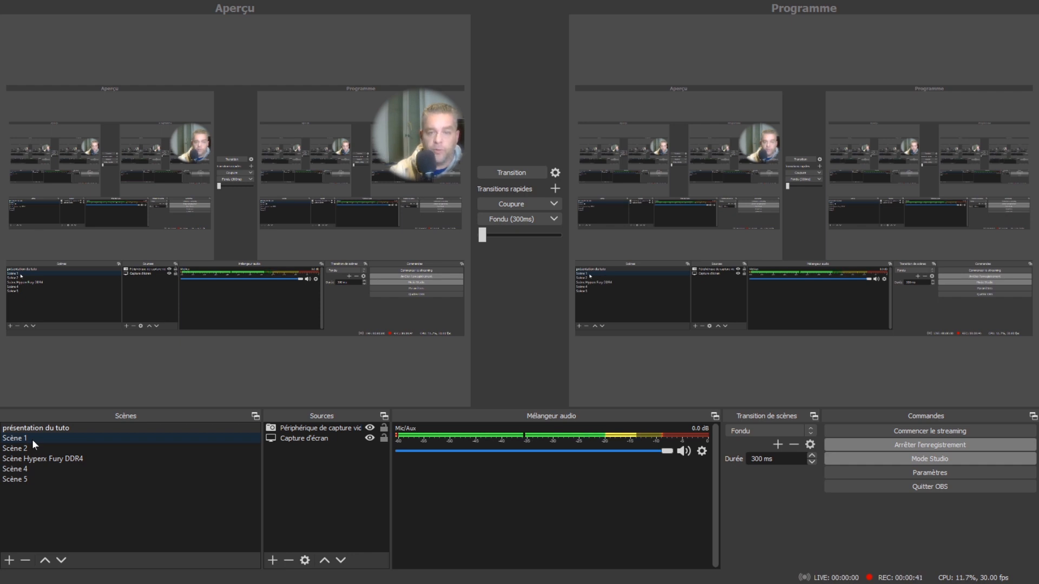
click(32, 439)
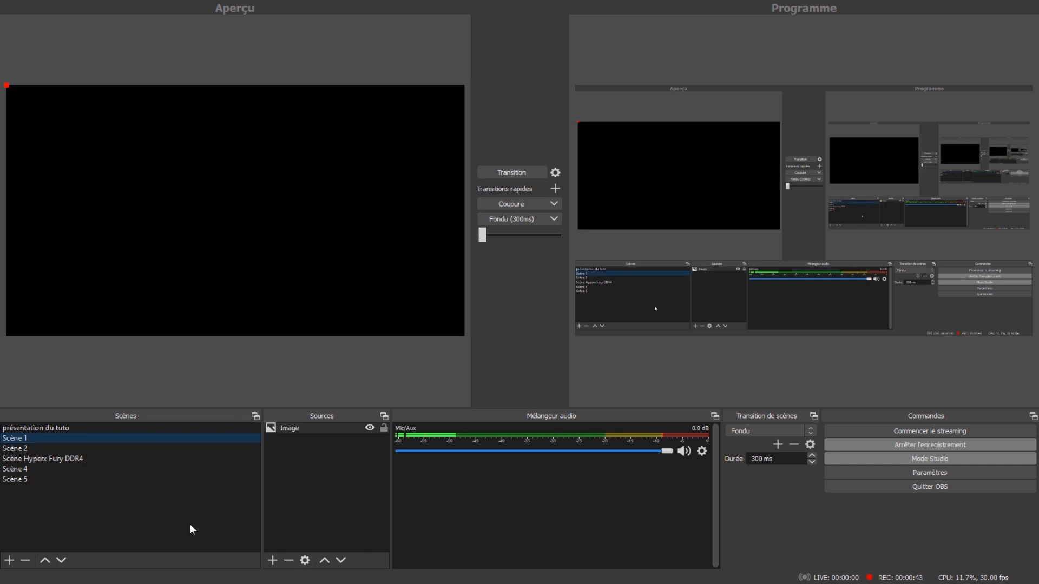
click(272, 560)
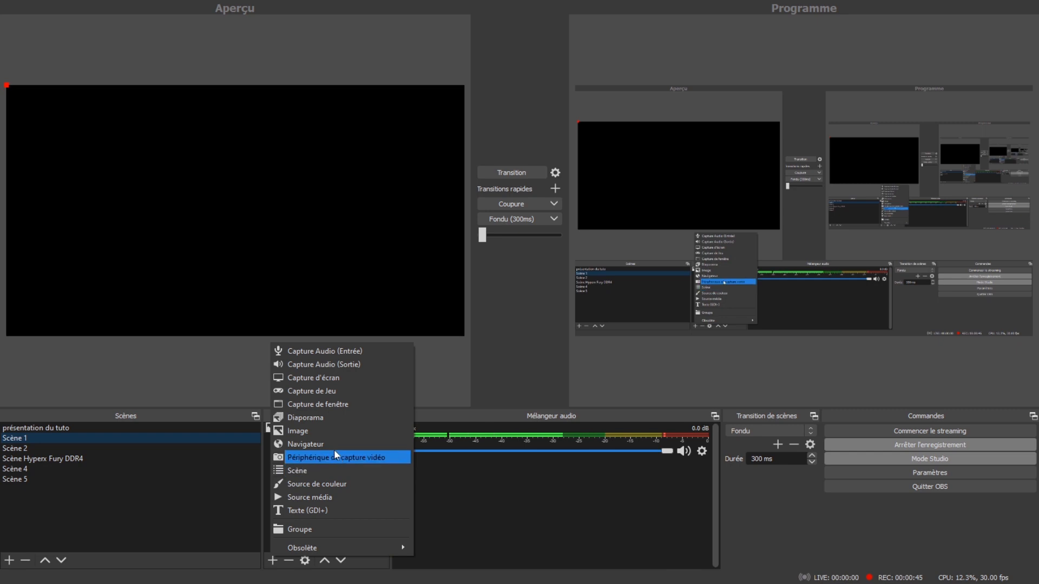
click(332, 432)
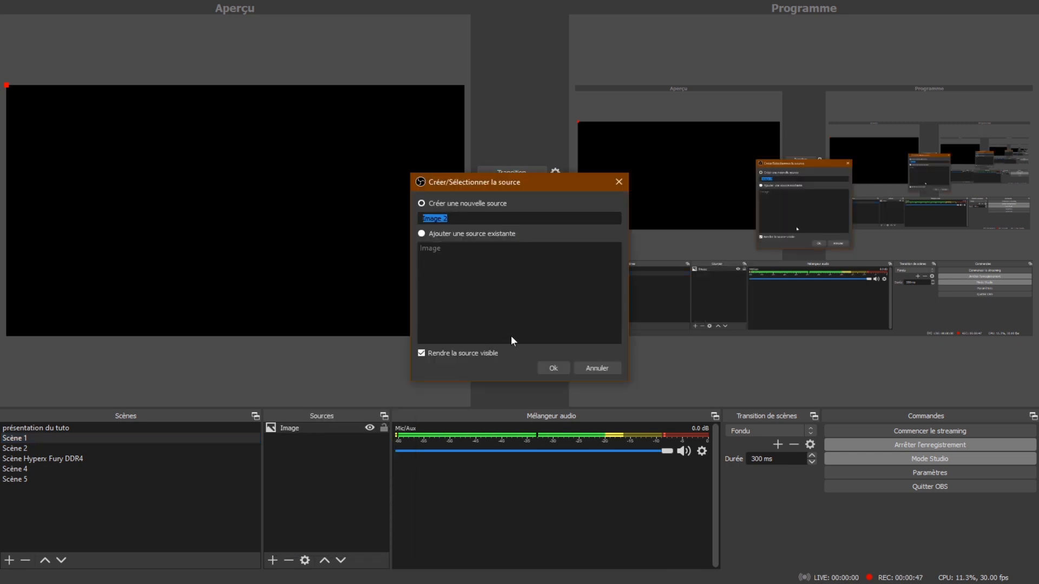
click(550, 366)
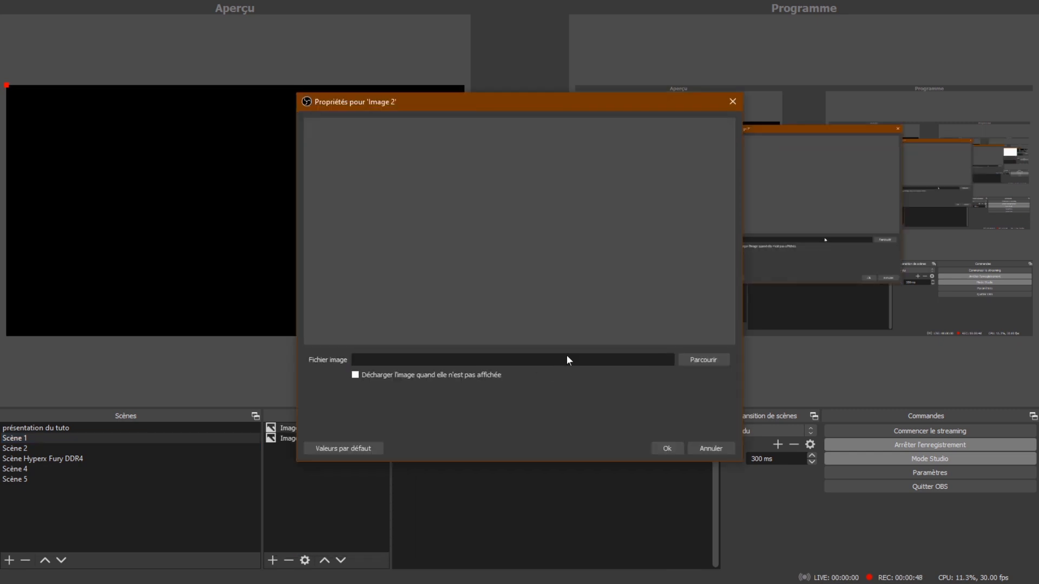
- Load logo-products-screensaver_1_1920x1200 from the presentation de sujet folder on drive D: as the new source's image file
click(719, 365)
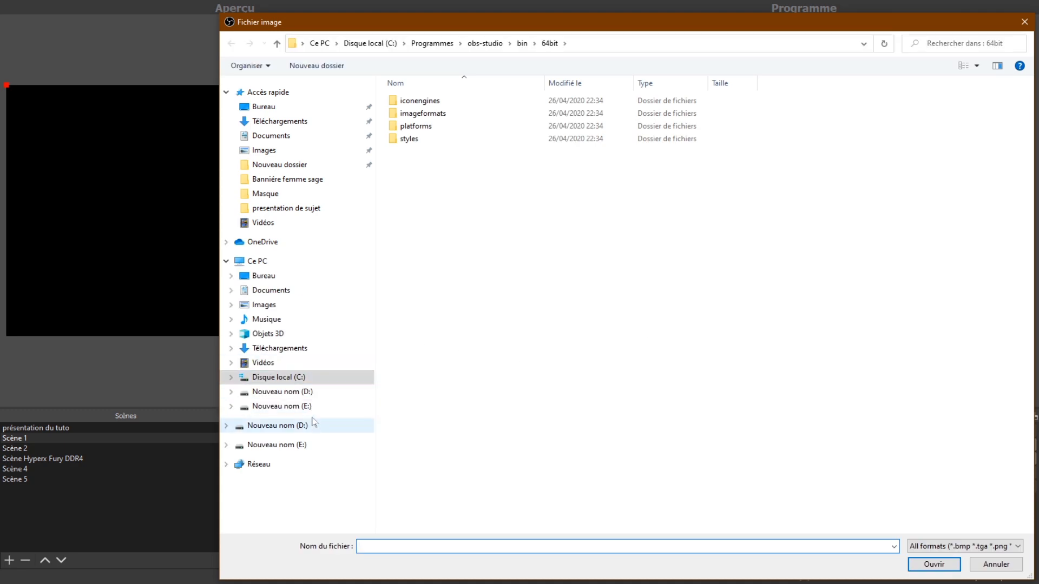
click(305, 393)
click(449, 192)
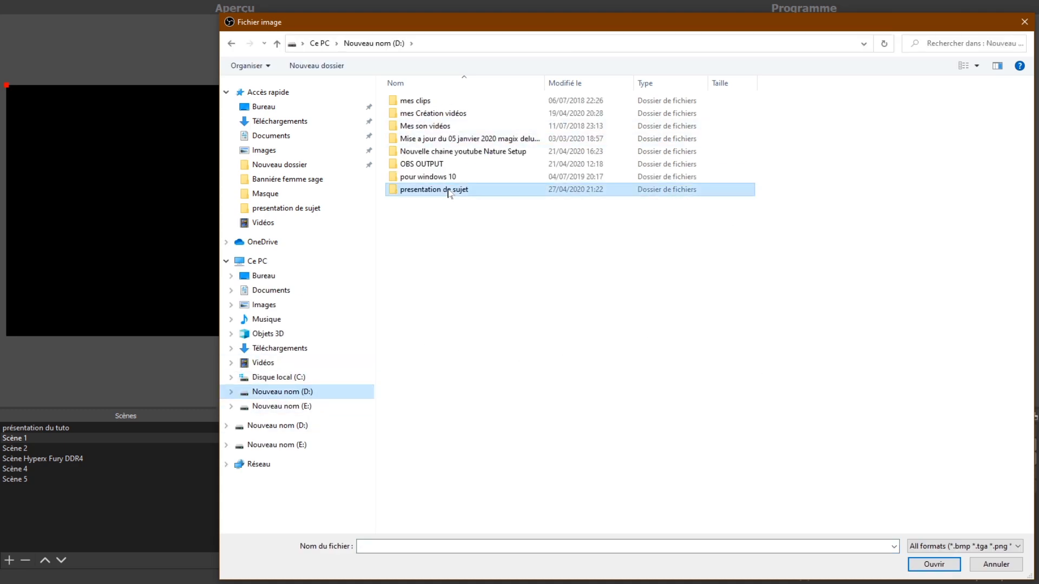
double_click(458, 193)
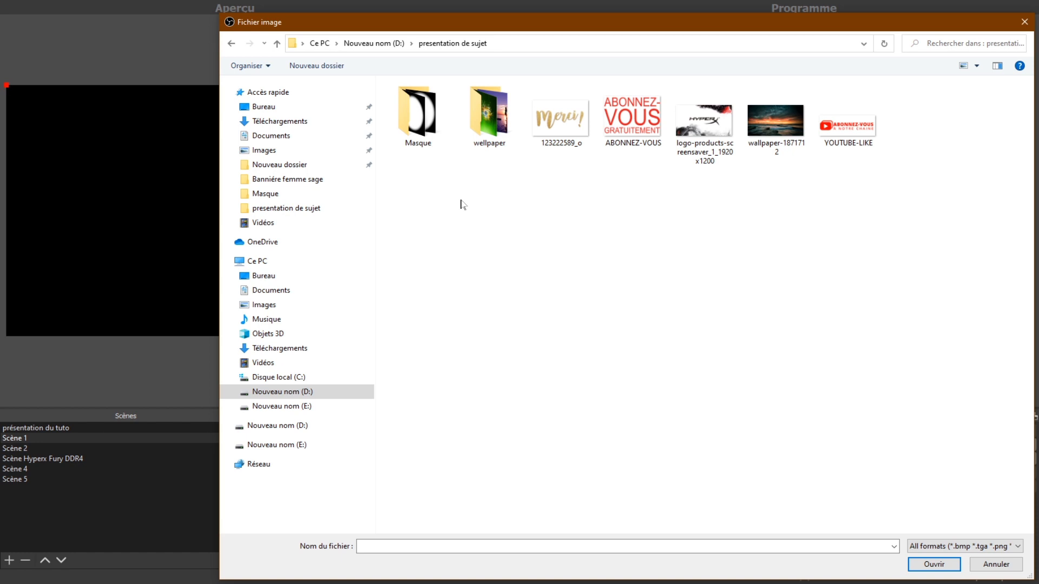
click(695, 126)
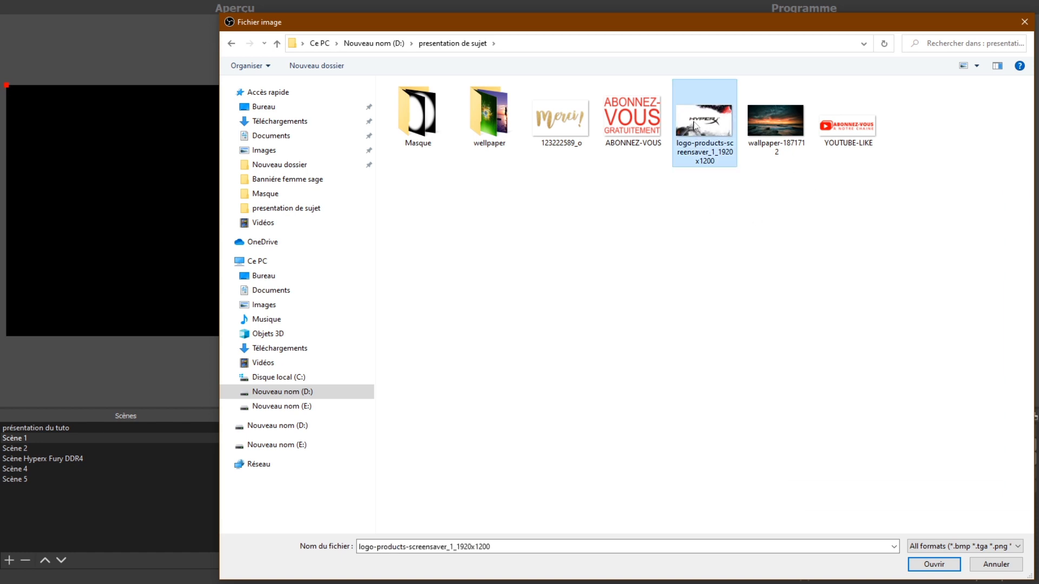
click(940, 564)
click(669, 449)
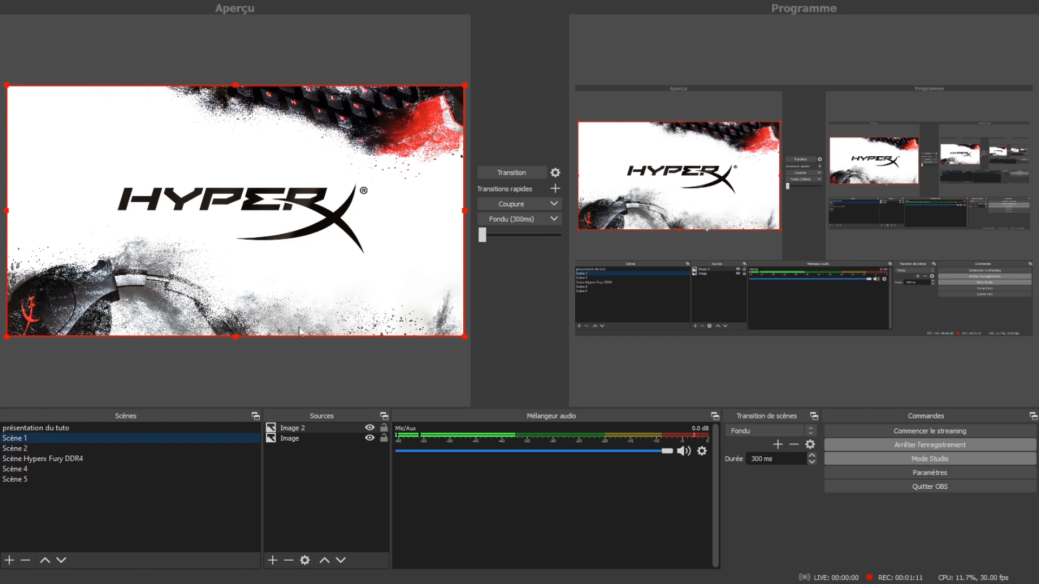
- Copy the HyperX image source from Scène 1 and paste it as a reference into Scène 2
click(337, 372)
click(326, 289)
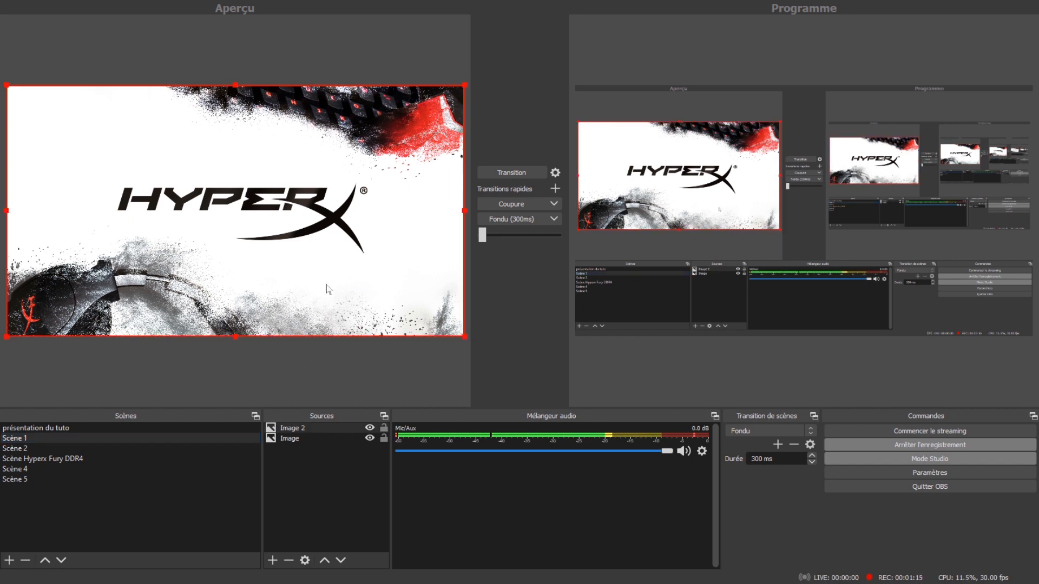
right_click(326, 289)
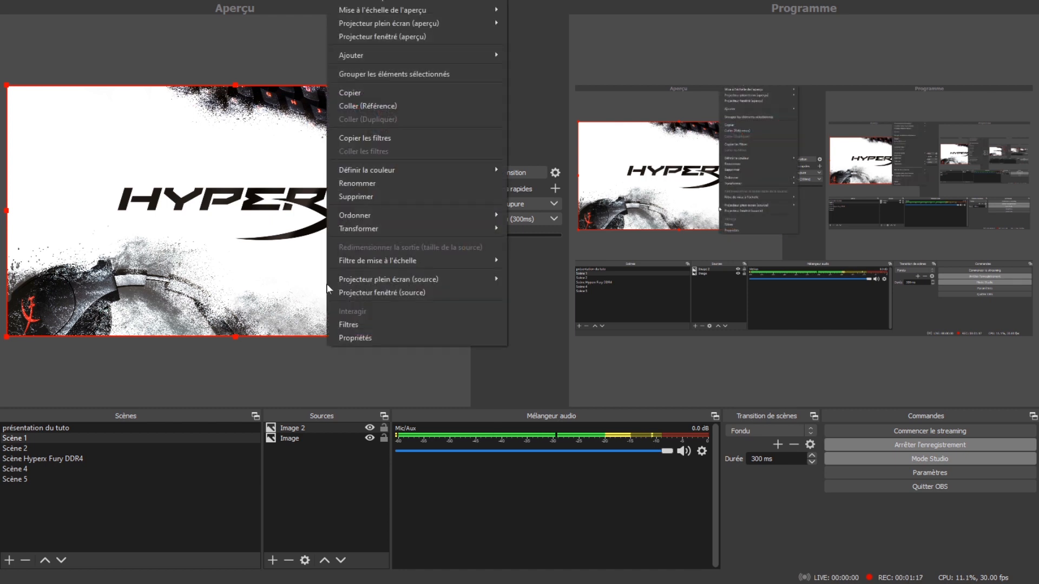
click(368, 93)
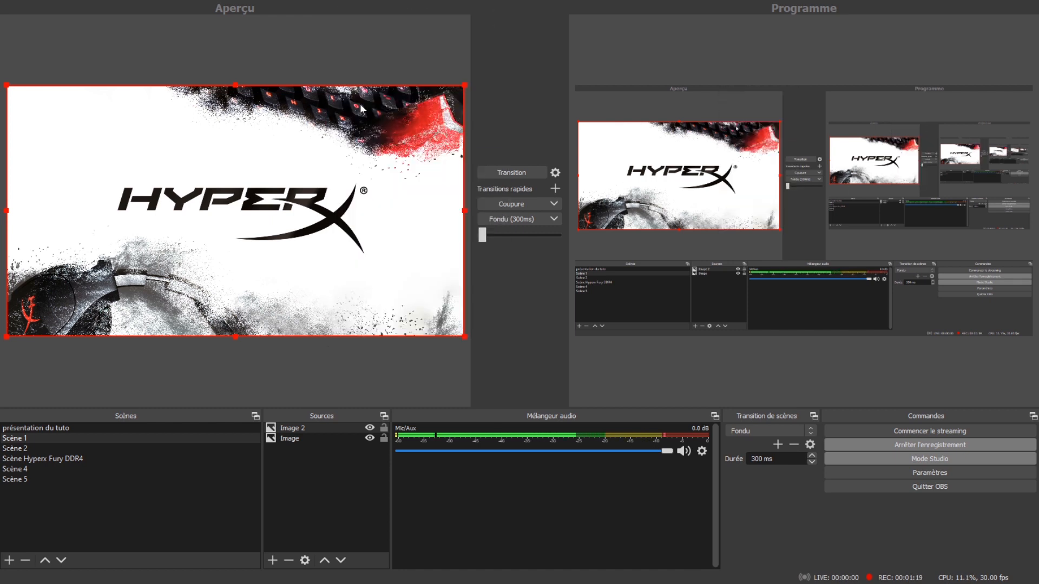
click(37, 448)
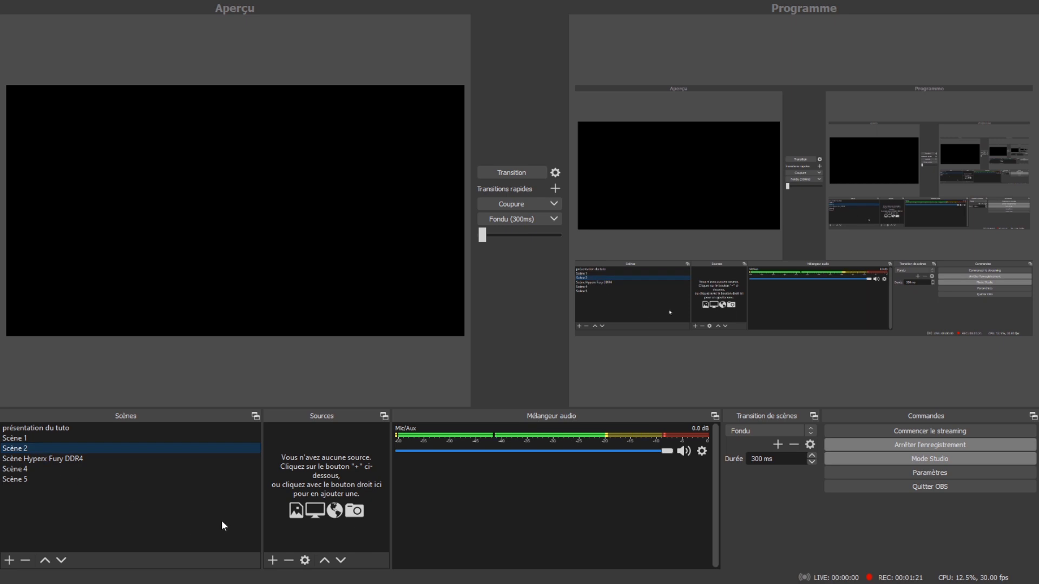
right_click(321, 466)
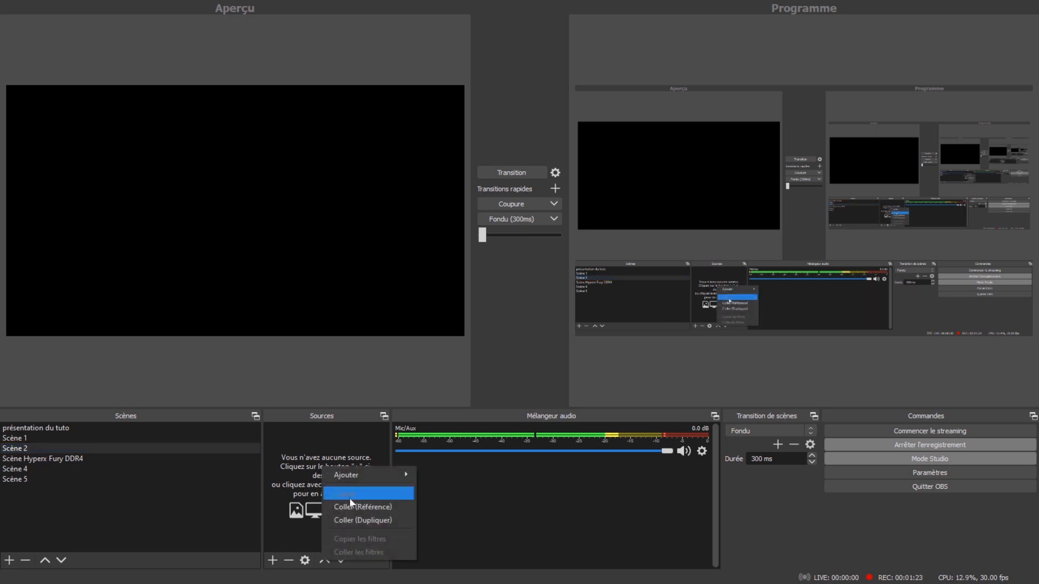
click(362, 507)
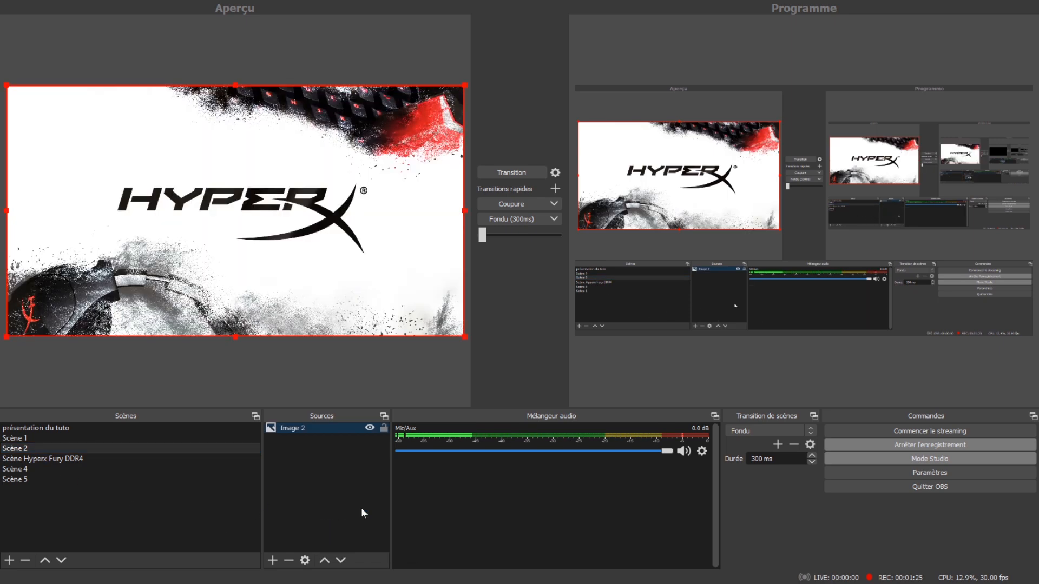
- Paste the copied HyperX image source as a reference into Scène 4 and Scène 5
click(26, 469)
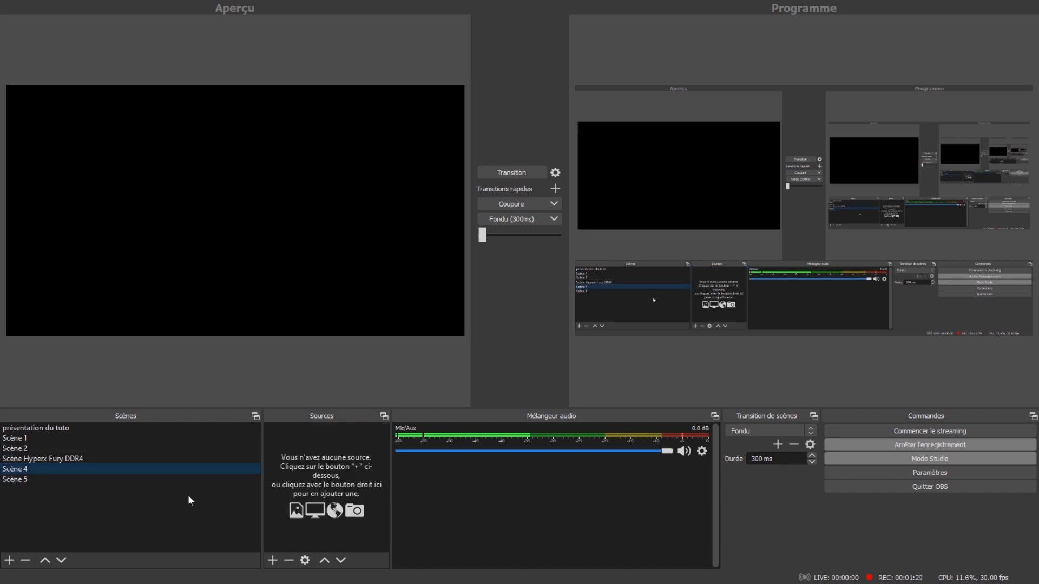
right_click(313, 473)
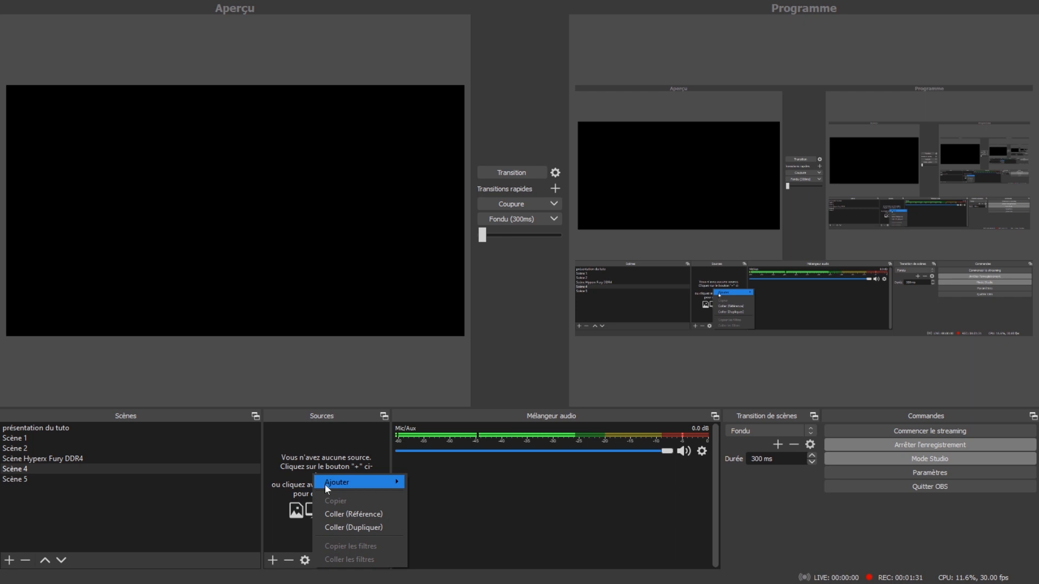
click(346, 527)
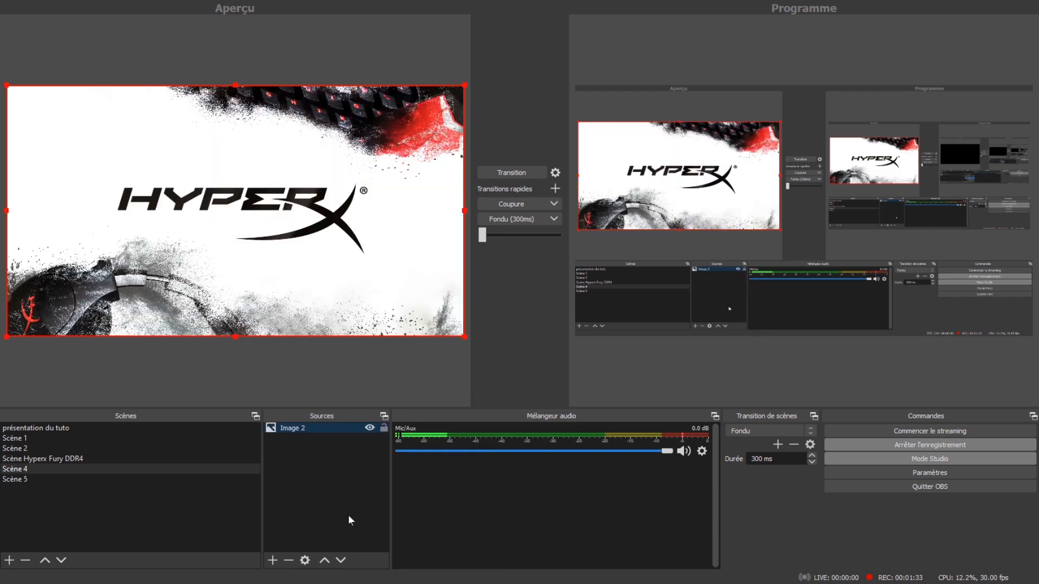
click(27, 479)
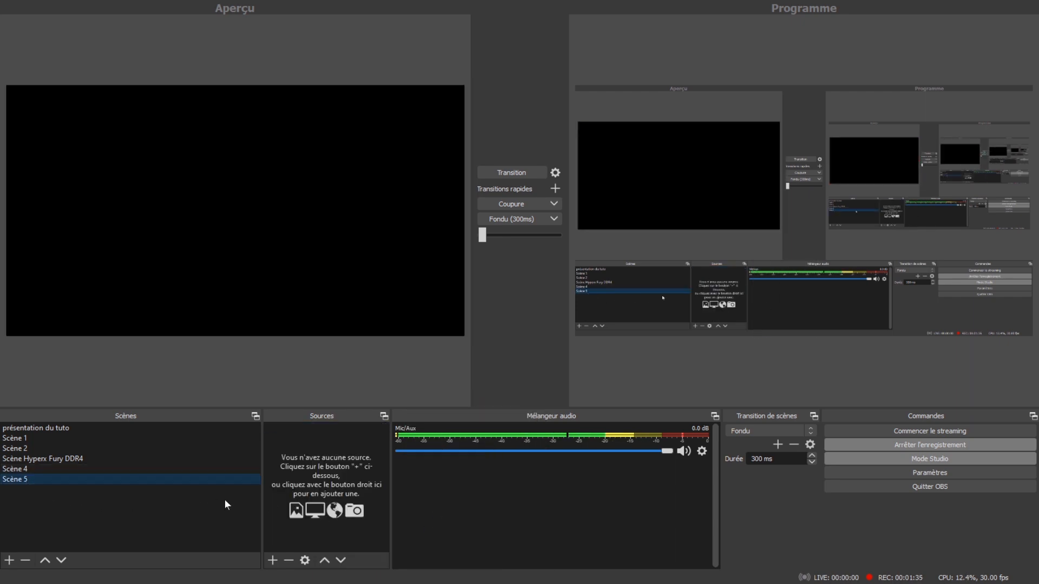
right_click(295, 462)
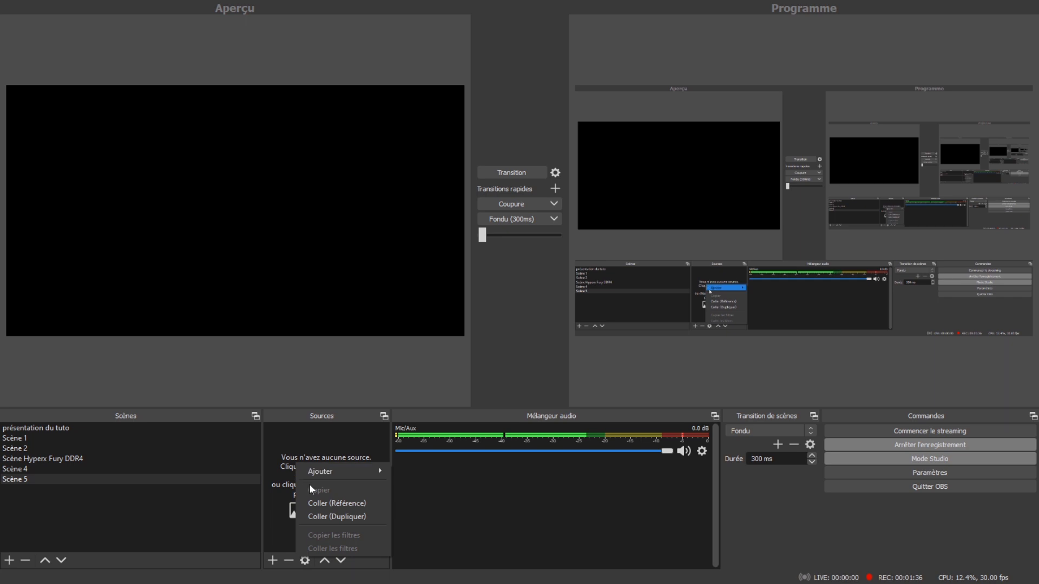
click(332, 502)
- Copy the video capture device source from présentation du tuto and paste it as a reference into Scène 2
click(96, 428)
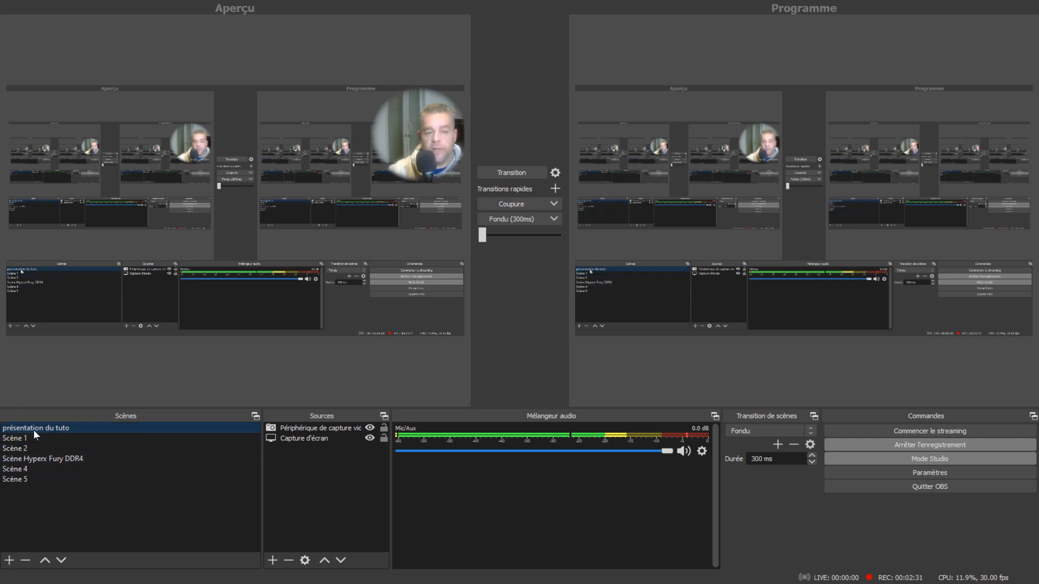
right_click(324, 432)
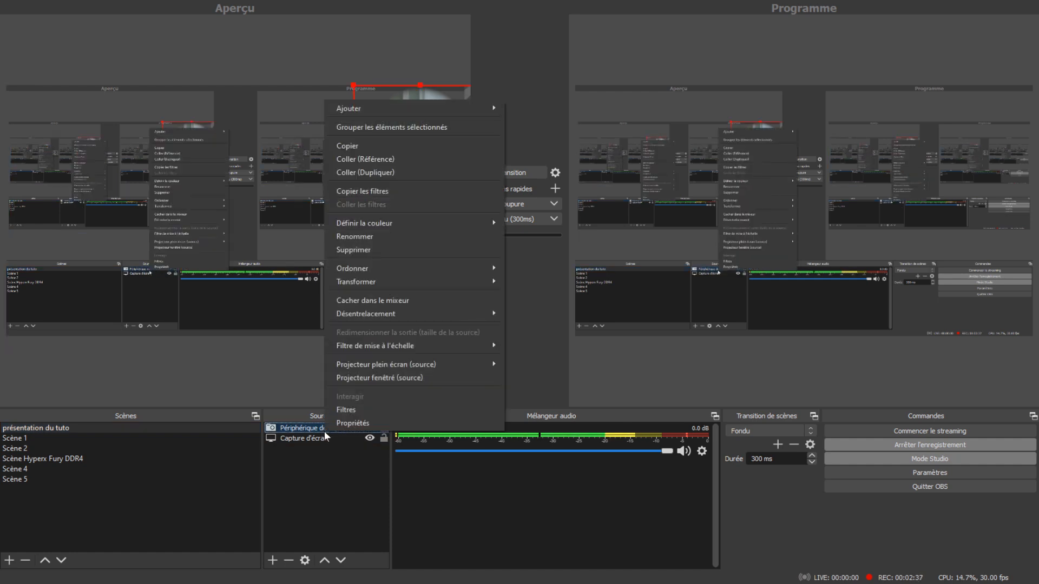
click(395, 148)
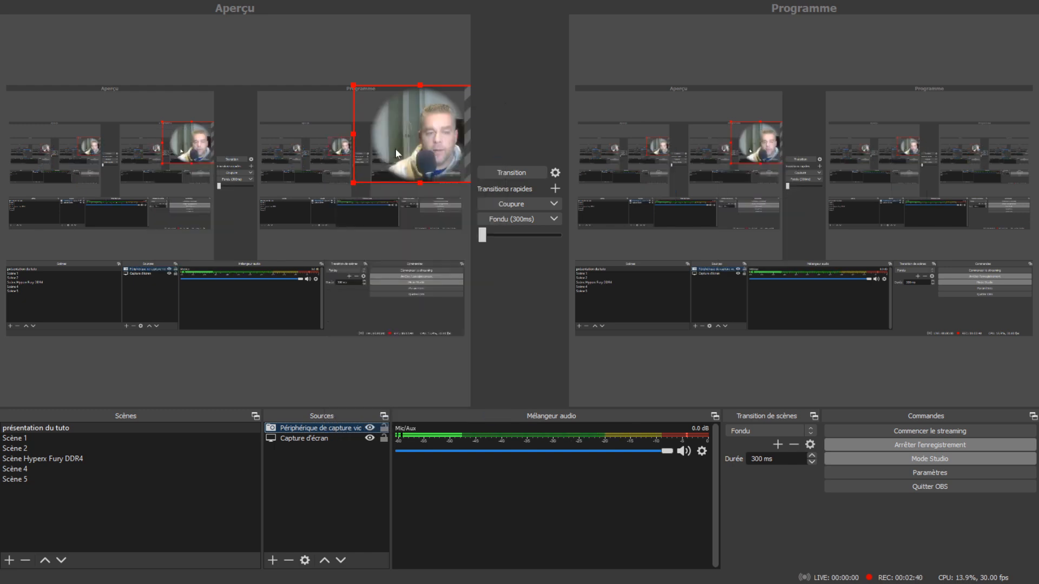
click(29, 448)
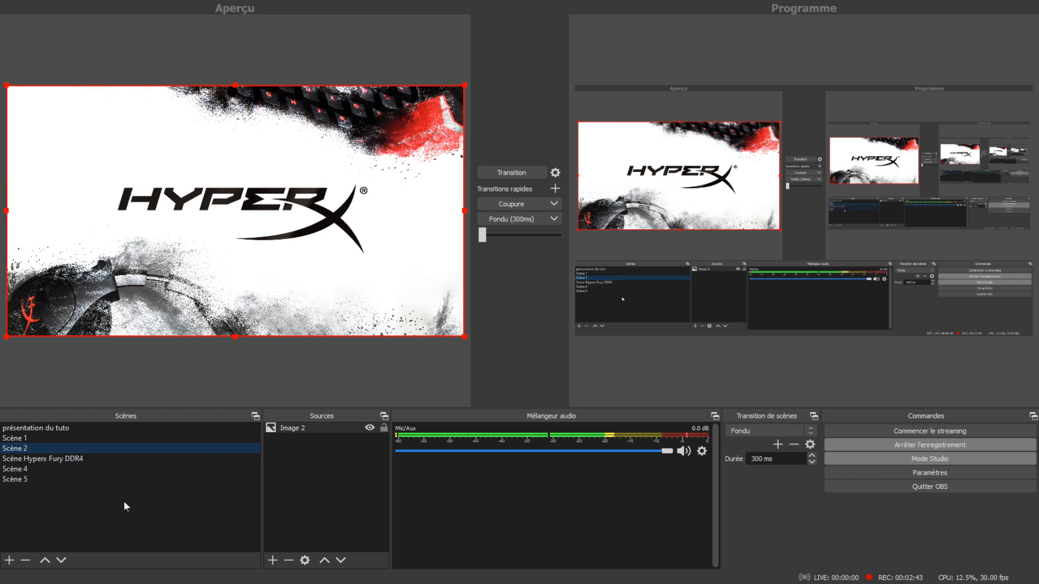
right_click(290, 481)
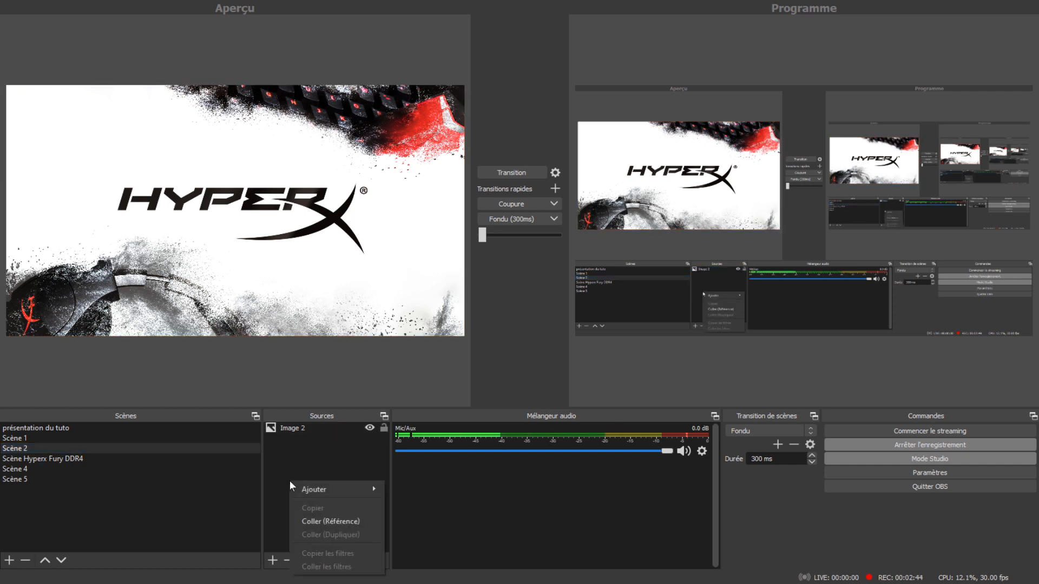
click(324, 524)
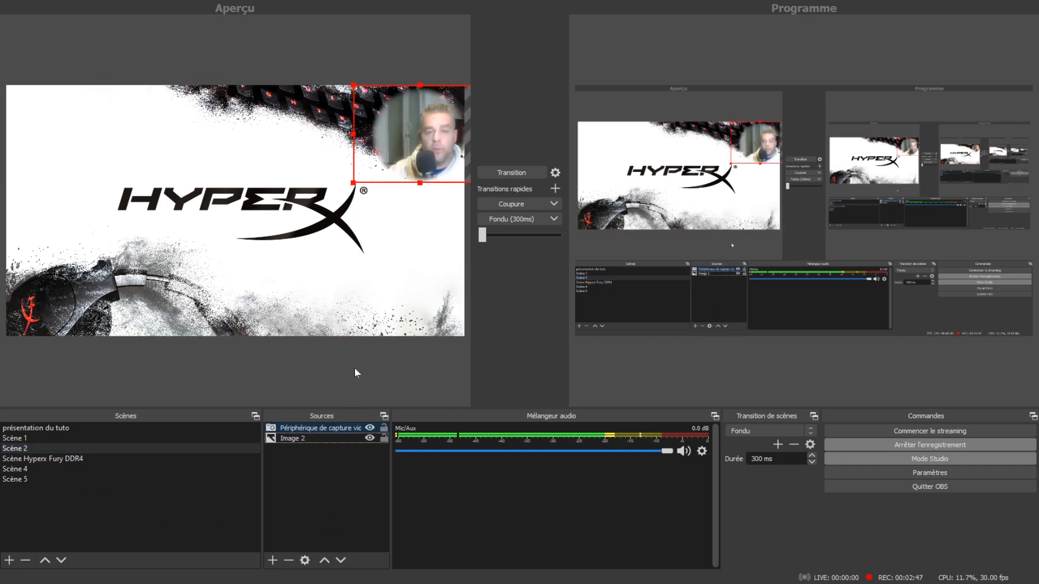
click(393, 367)
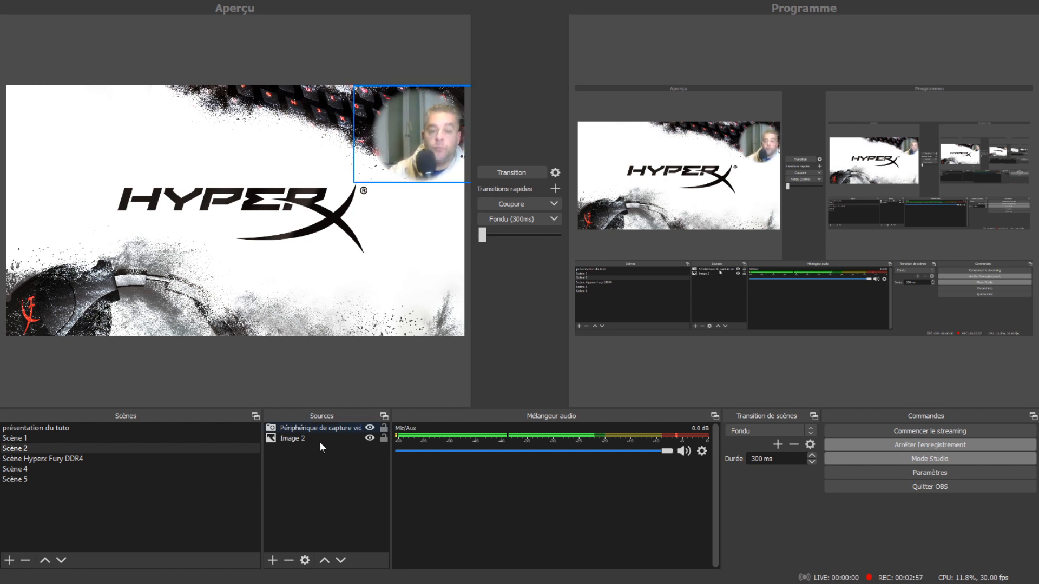
- Paste the copied video capture device source as a reference into Scène 4 and deselect it
click(48, 469)
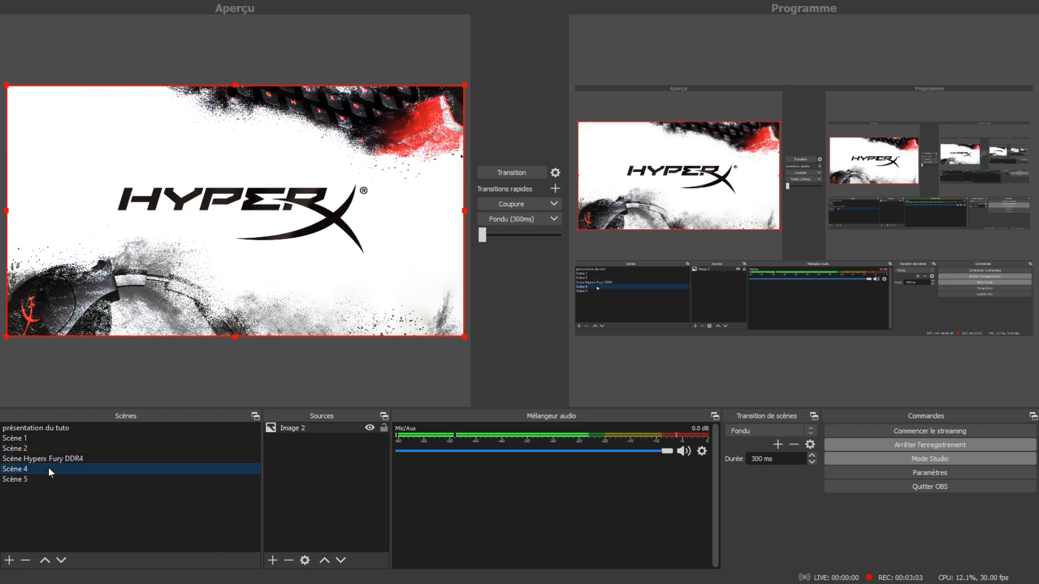
right_click(304, 492)
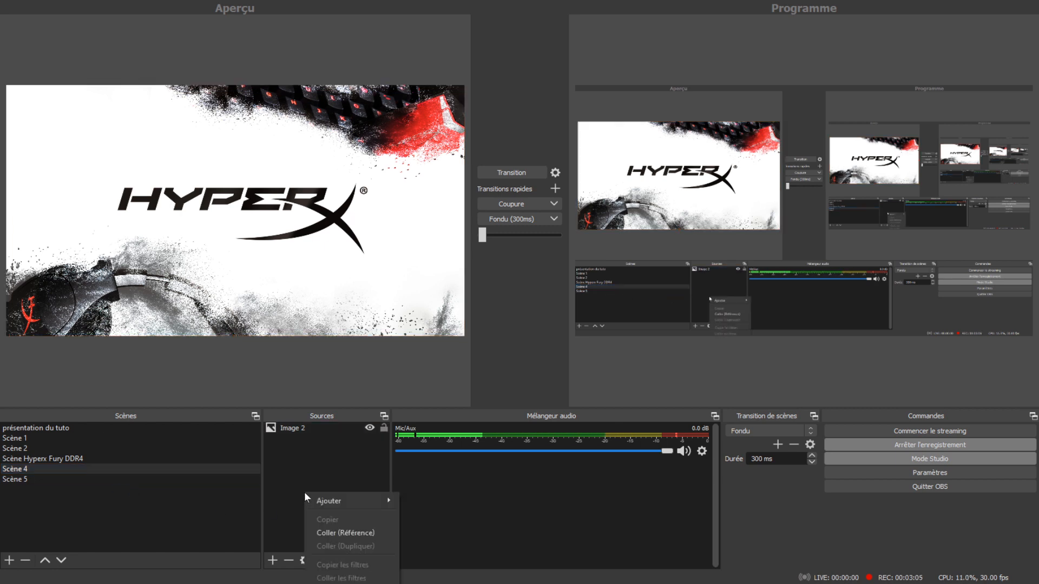
click(346, 532)
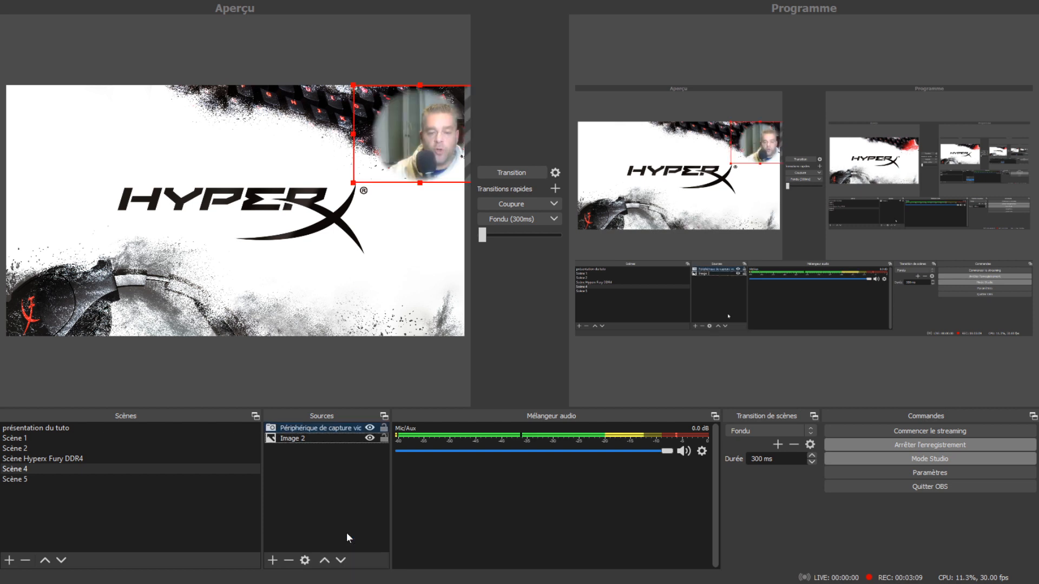
click(399, 369)
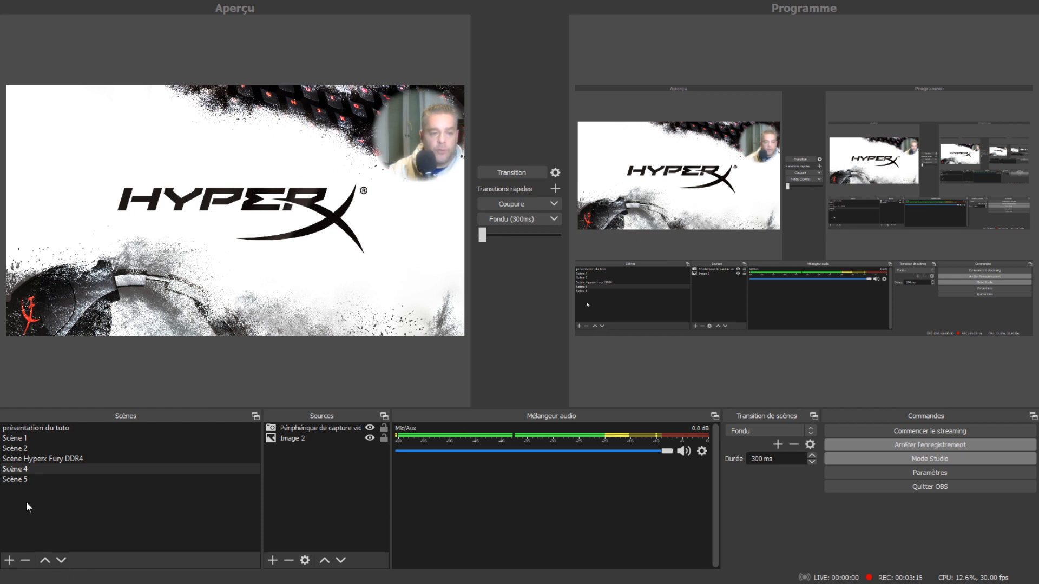
- Add a new image source to Scène 5 using the file YOUTUBE-LIKE.png from the presentation de sujet folder
click(23, 480)
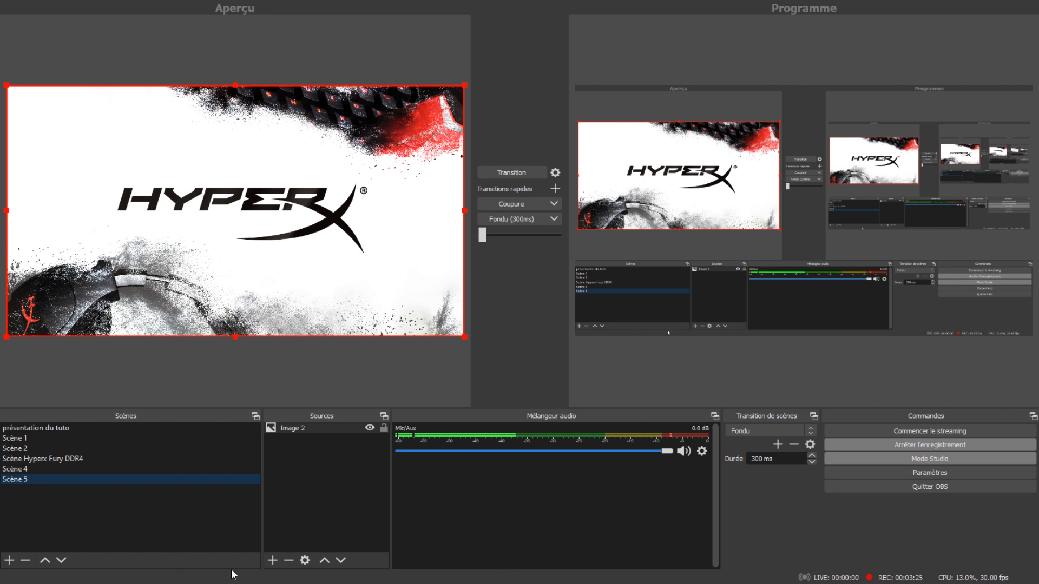
click(272, 560)
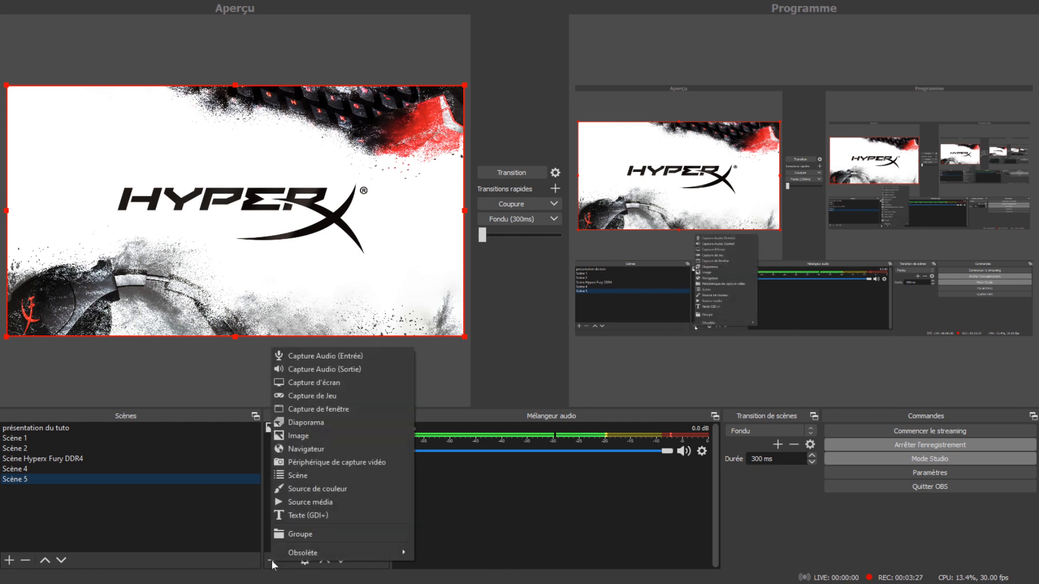
click(311, 437)
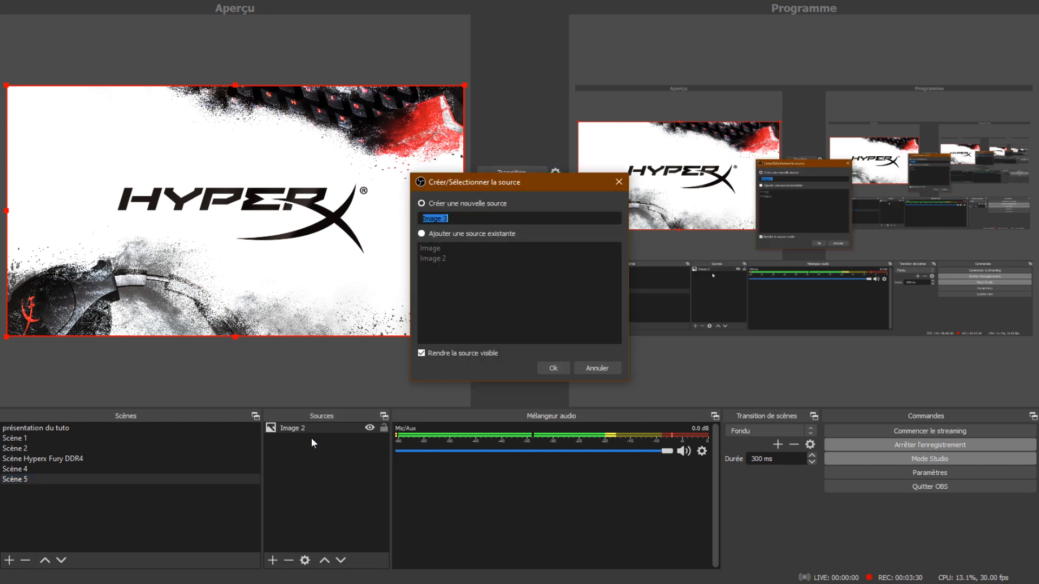
click(552, 368)
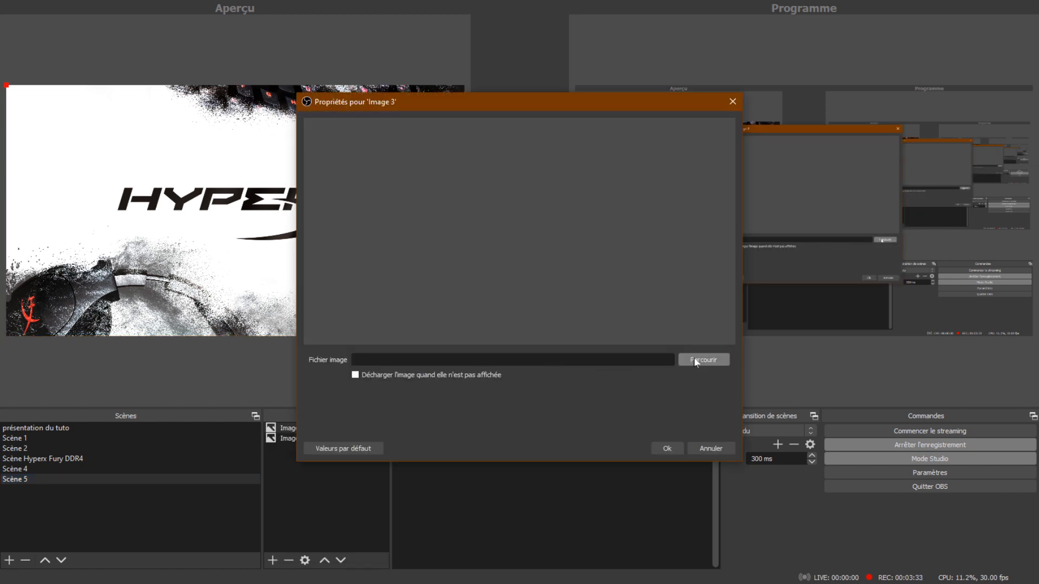
click(695, 360)
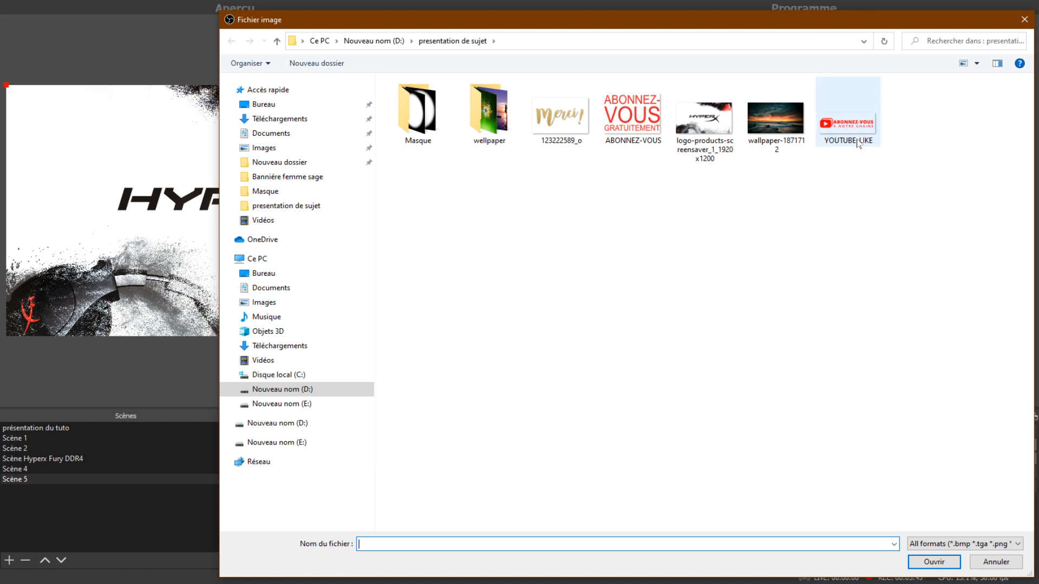
click(842, 133)
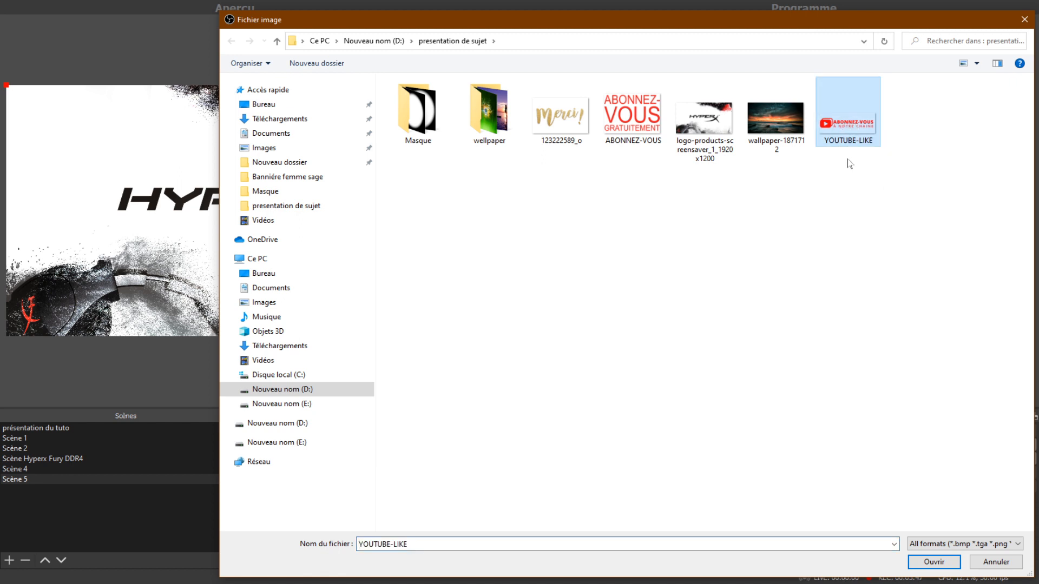
click(931, 560)
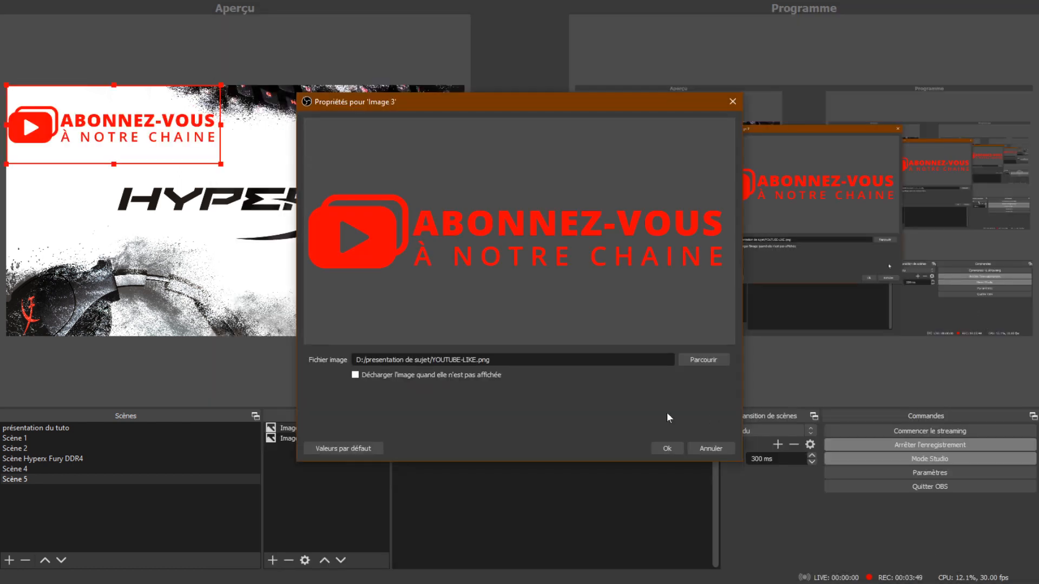
click(655, 448)
- Move the subscribe image to the lower-right corner of the Scène 5 canvas, scale it down and deselect it
drag(130, 139, 300, 289)
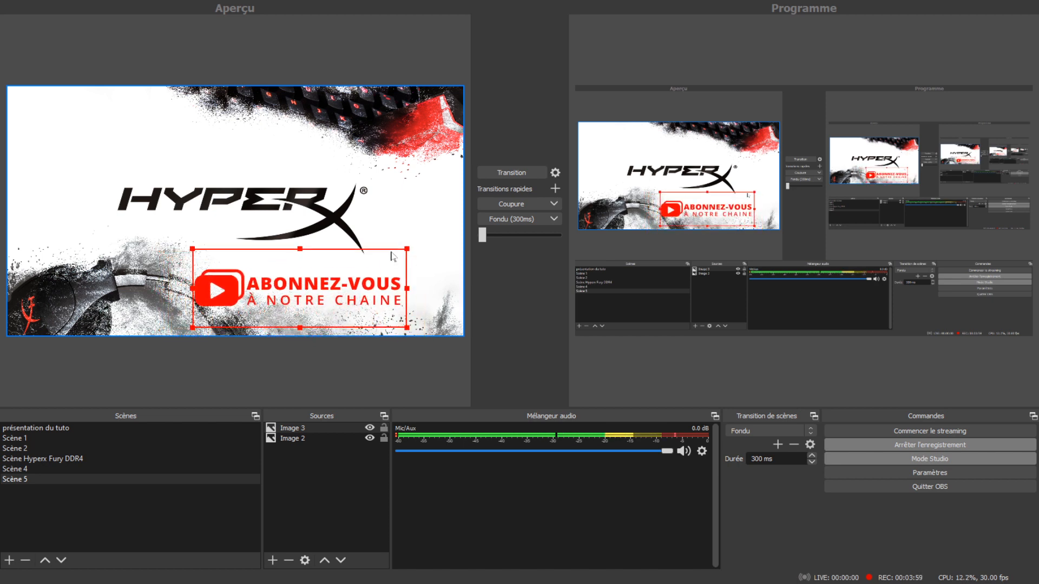
drag(407, 250, 413, 297)
click(394, 359)
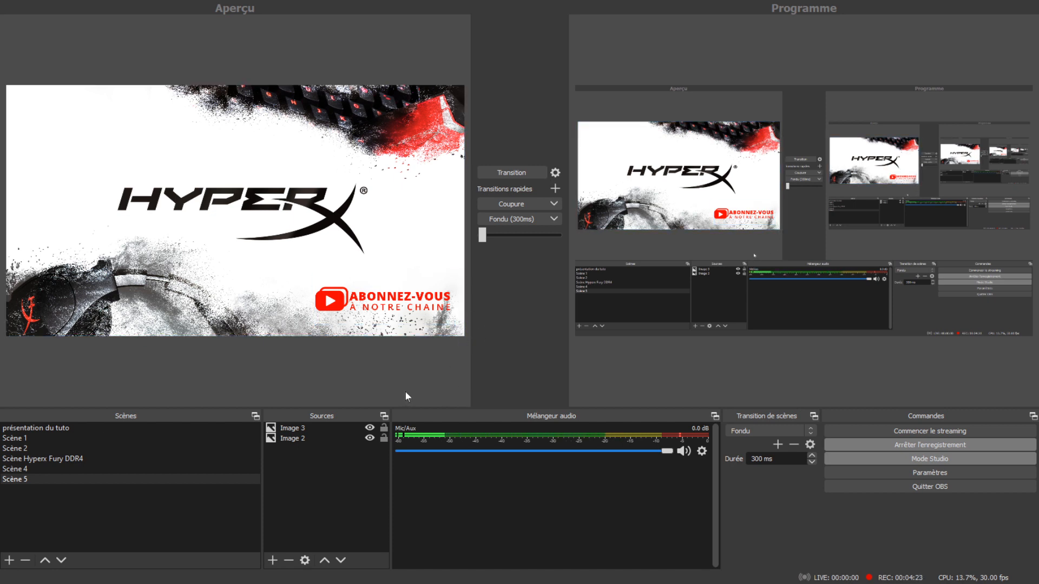
- Select the présentation du tuto scene and assign the scene-switch hotkeys numpad 1 to Scène 1 and numpad 2 to Scène 2
click(20, 429)
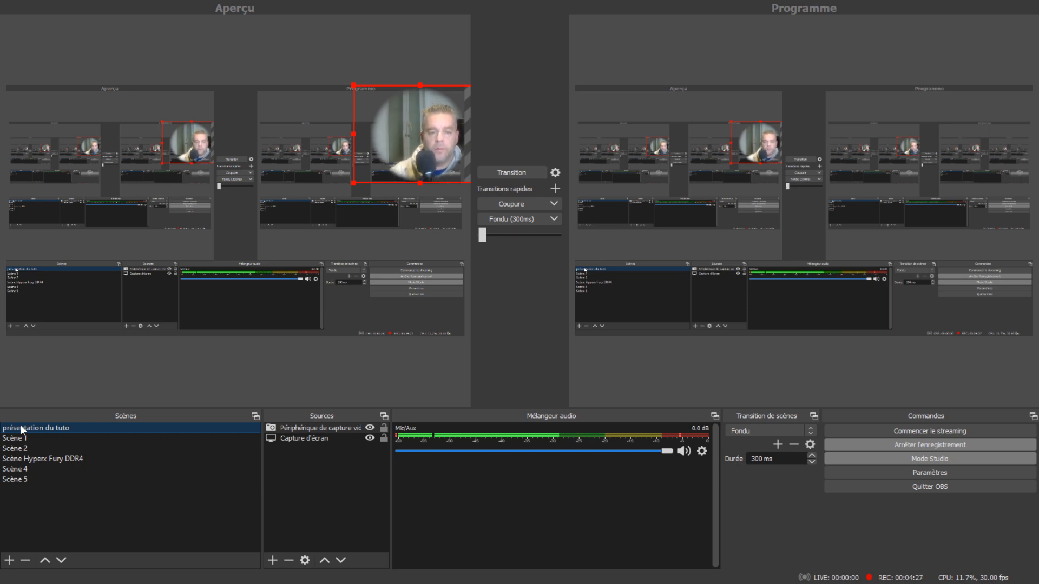
click(921, 470)
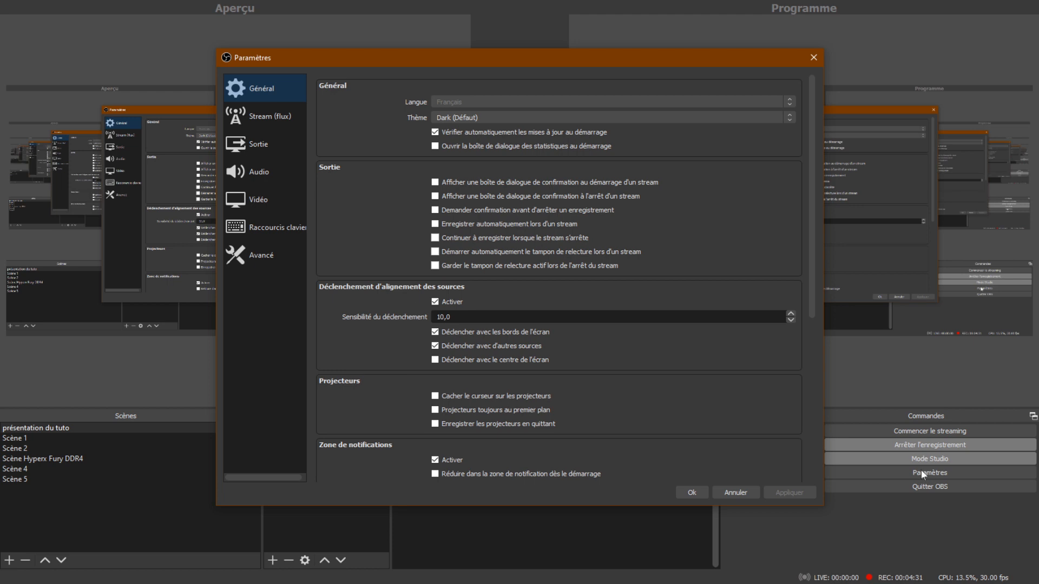
click(256, 233)
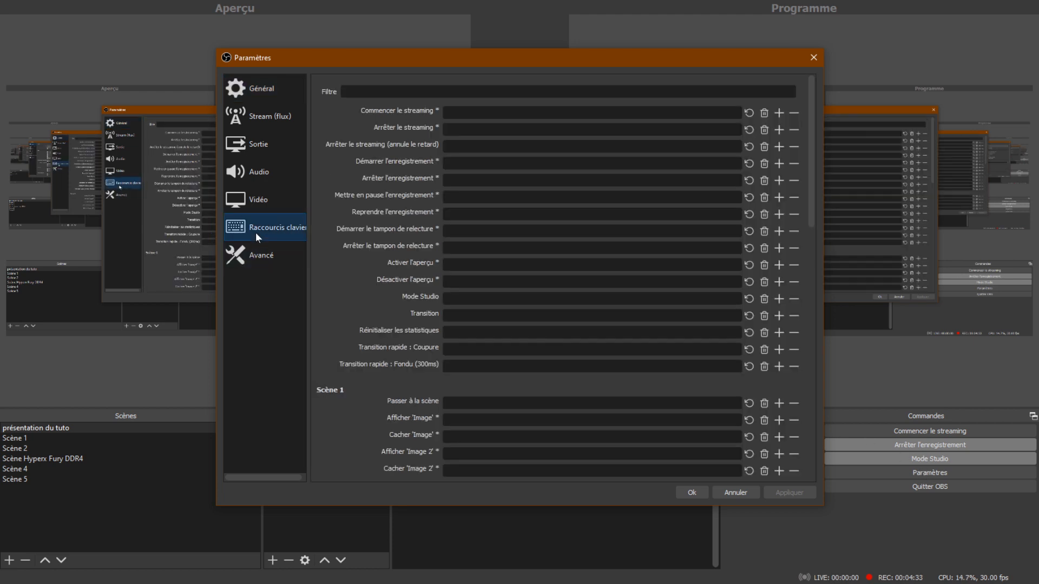
scroll(454, 255, down, 3)
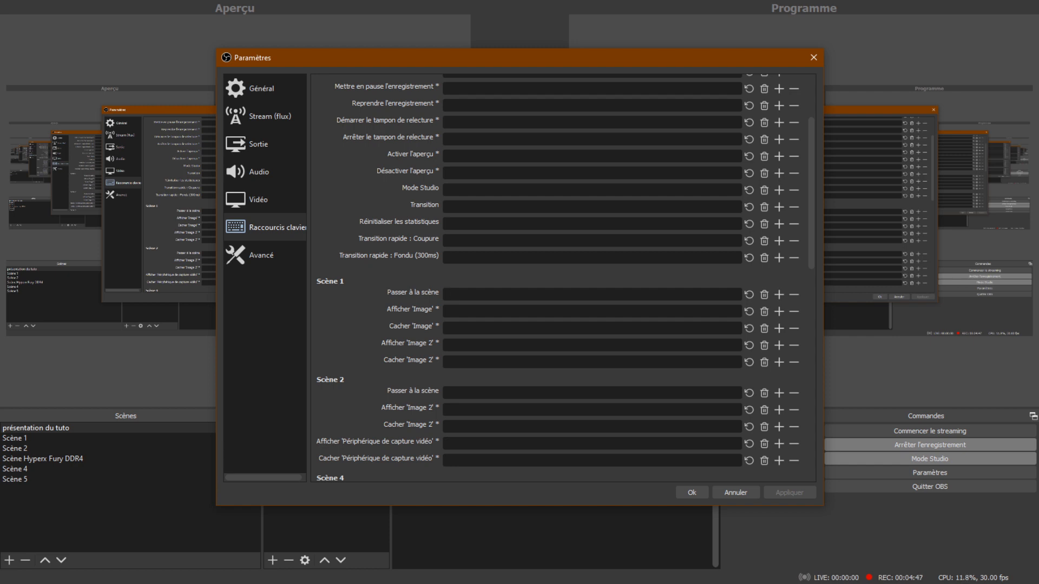
key(KP_1)
key(KP_2)
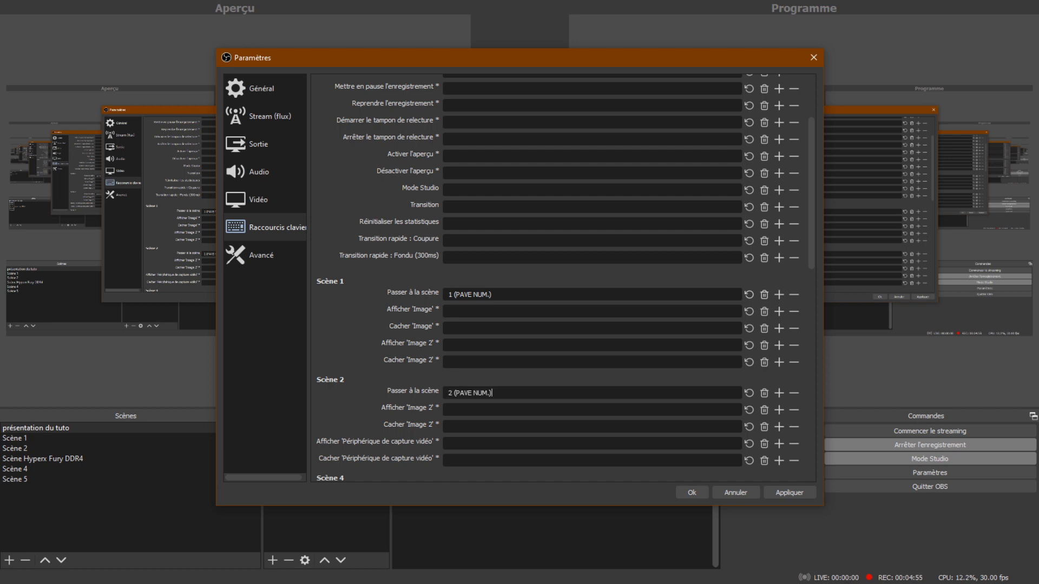
- Assign numpad 3 as the hotkey for switching to Scène Hyperx Fury DDR4
scroll(563, 276, down, 2)
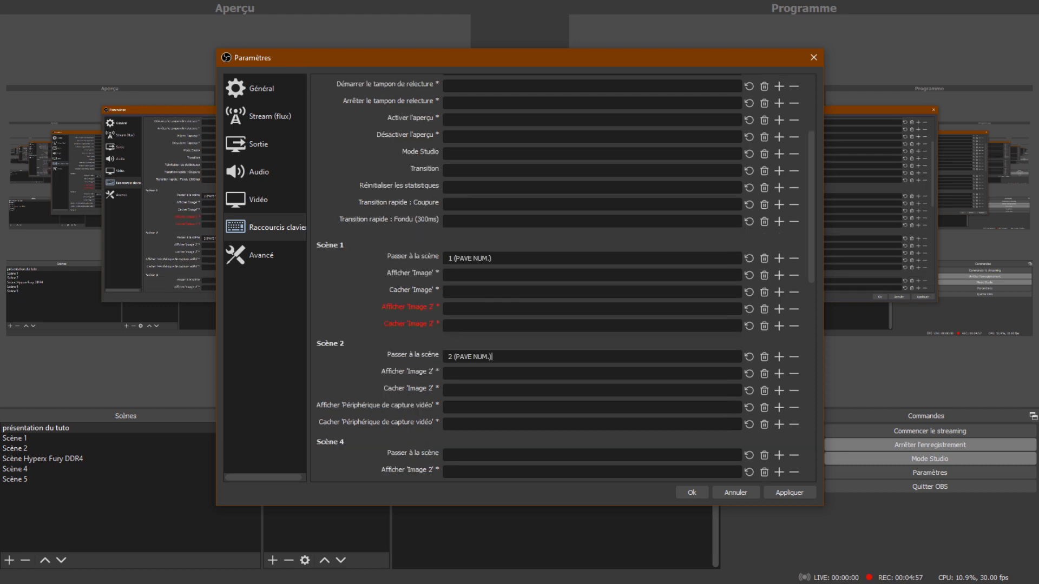
scroll(562, 276, down, 2)
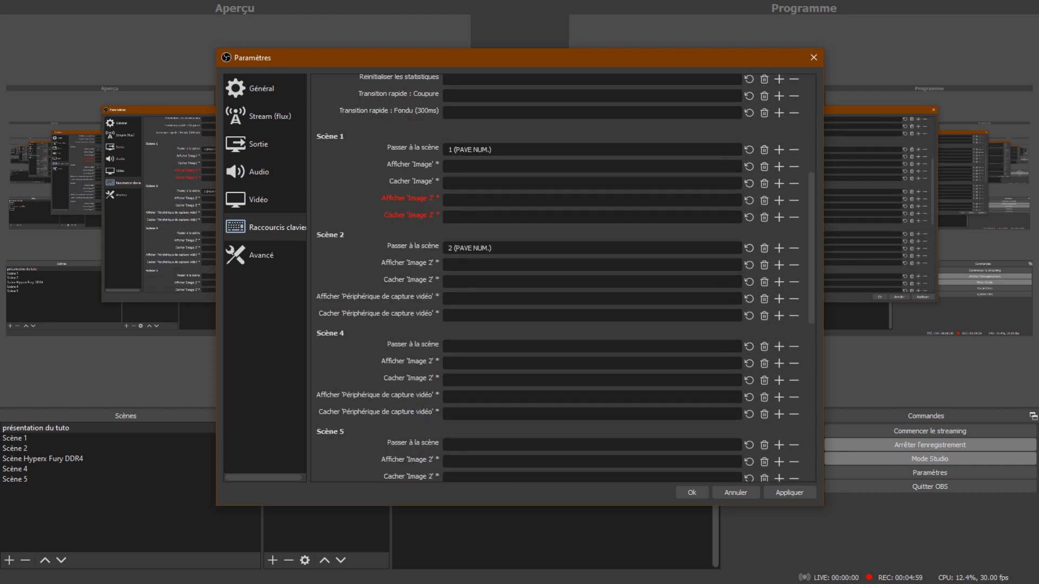
scroll(563, 276, down, 3)
scroll(455, 361, down, 1)
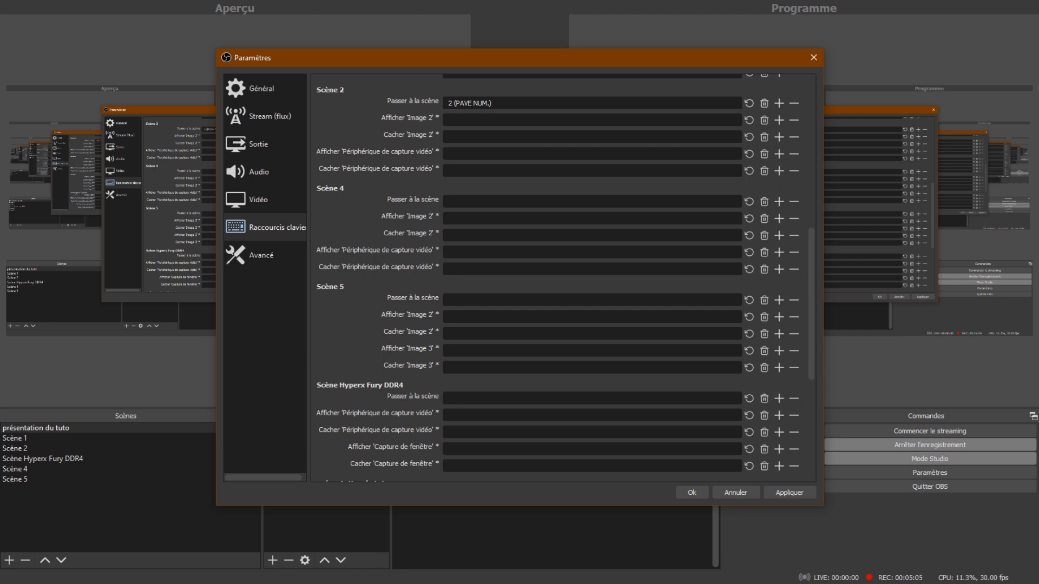
key(KP_3)
- Assign numpad 4 and numpad 5 as the hotkeys for switching to Scène 4 and Scène 5, and save the settings
scroll(429, 266, up, 1)
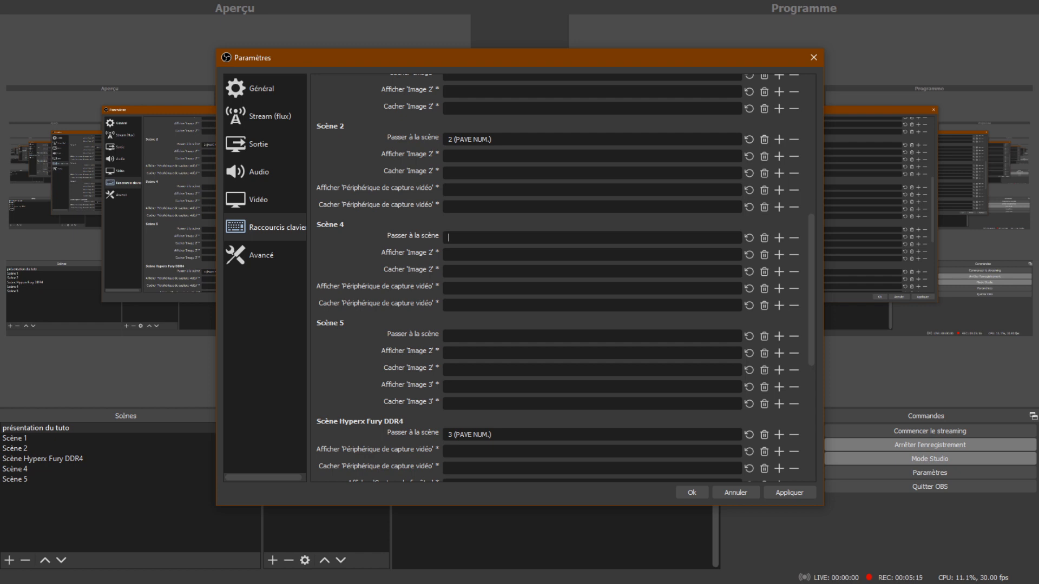
key(KP_4)
key(KP_5)
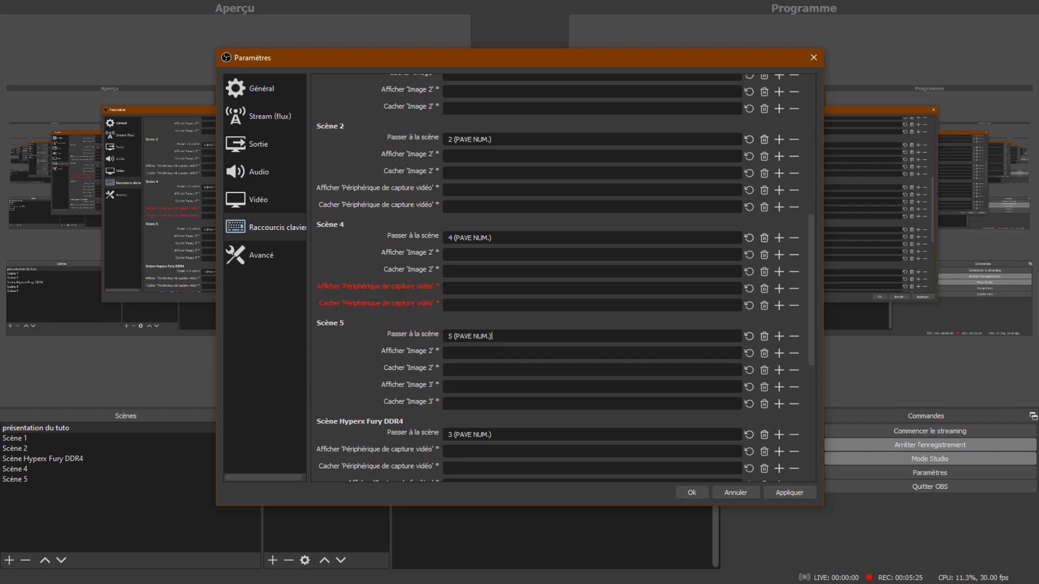
click(790, 493)
click(693, 492)
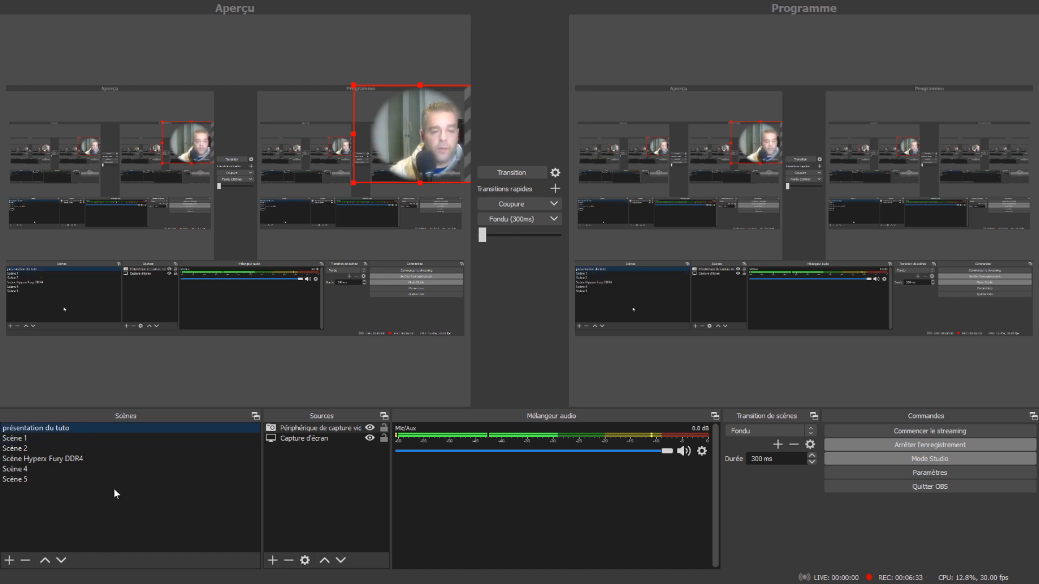
- Turn off studio mode and make Scène Hyperx Fury DDR4 the active scene
click(48, 460)
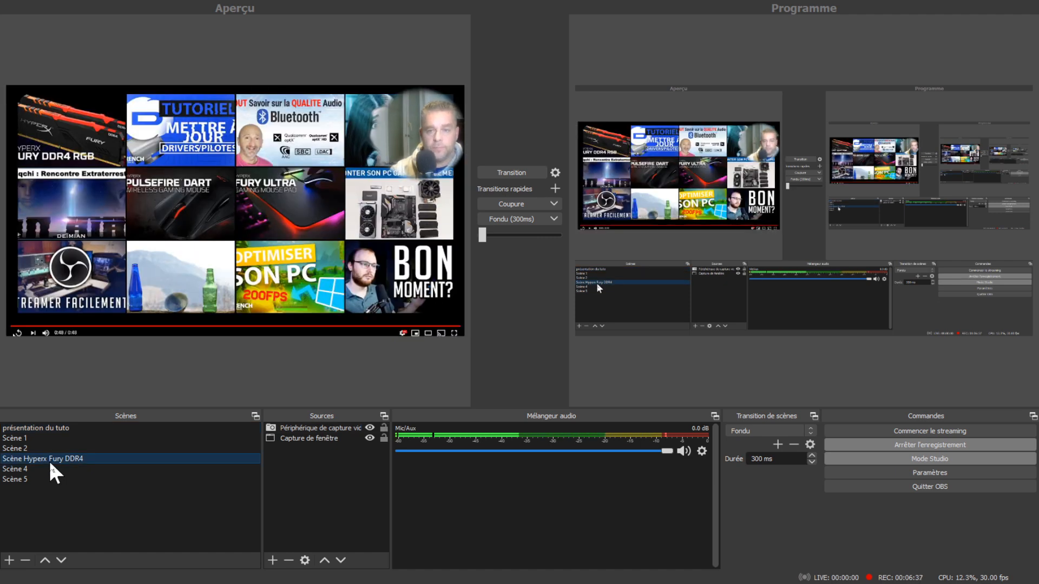
click(934, 457)
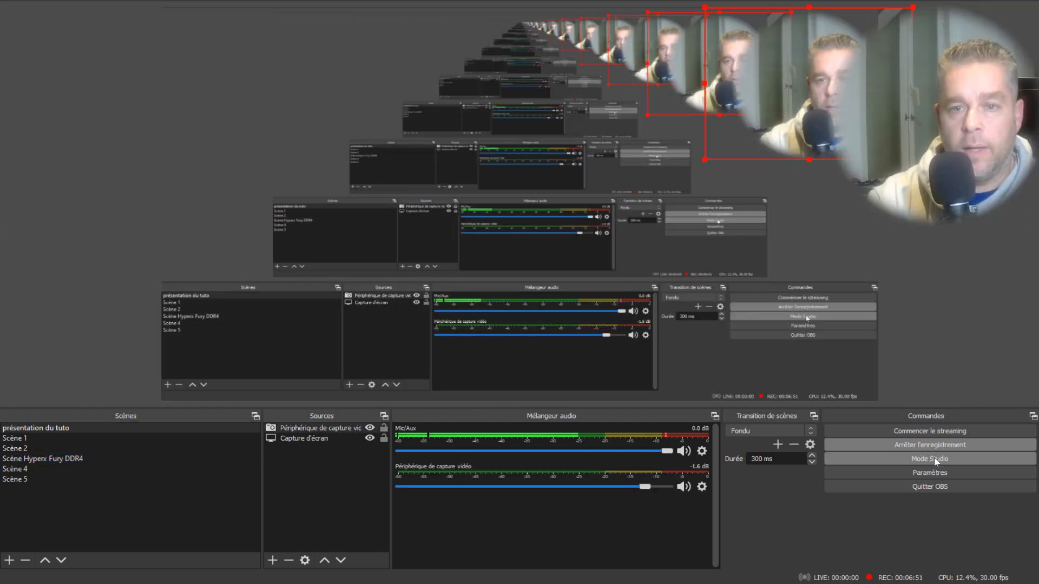
click(38, 459)
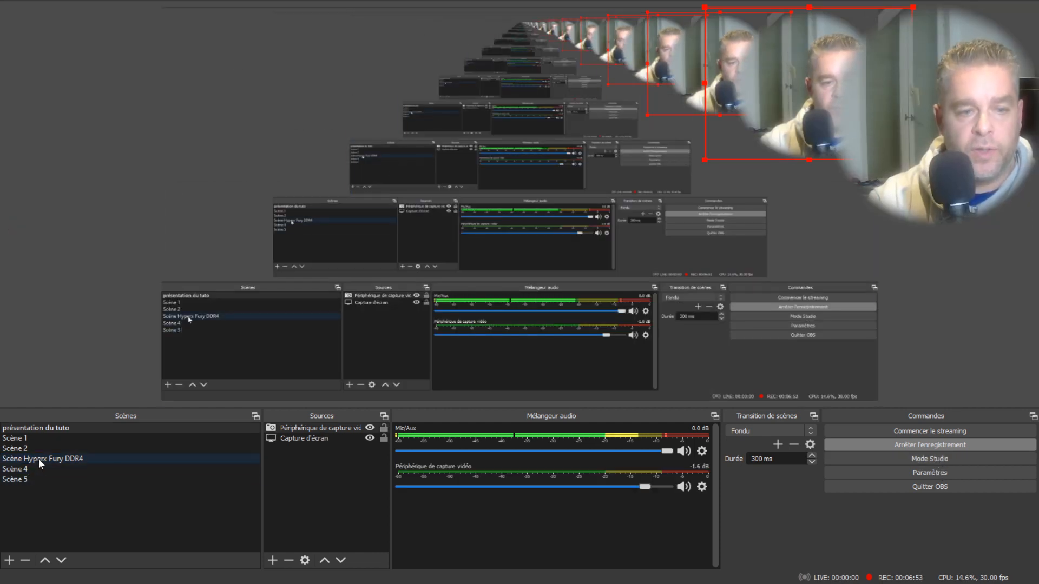